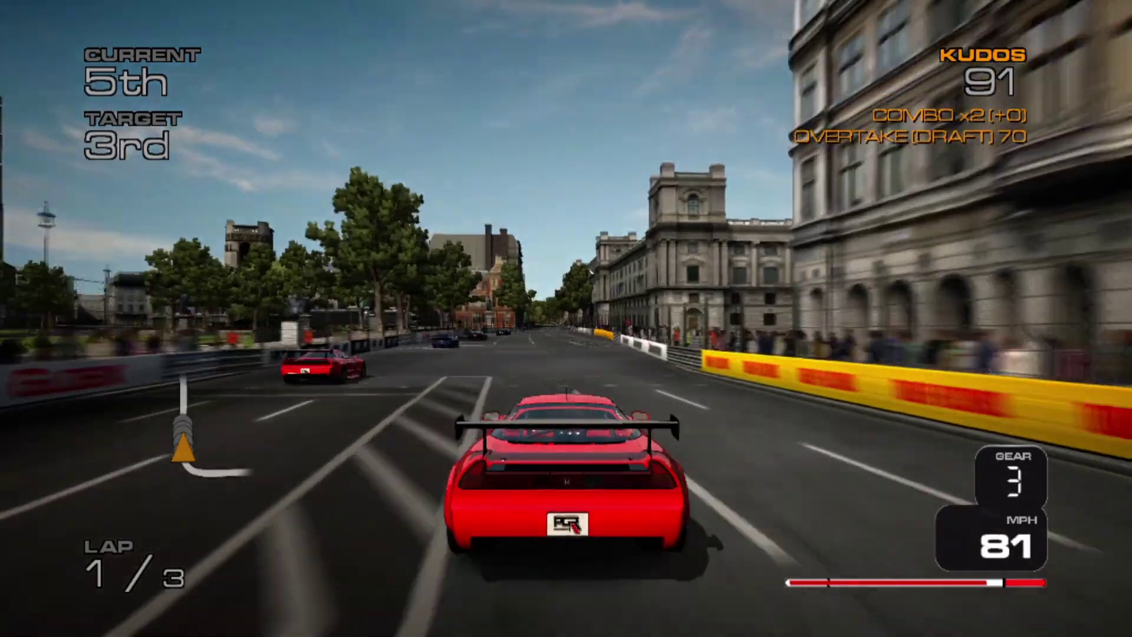
Step: Switch the race camera to cockpit view, then back to chase view
key("c")
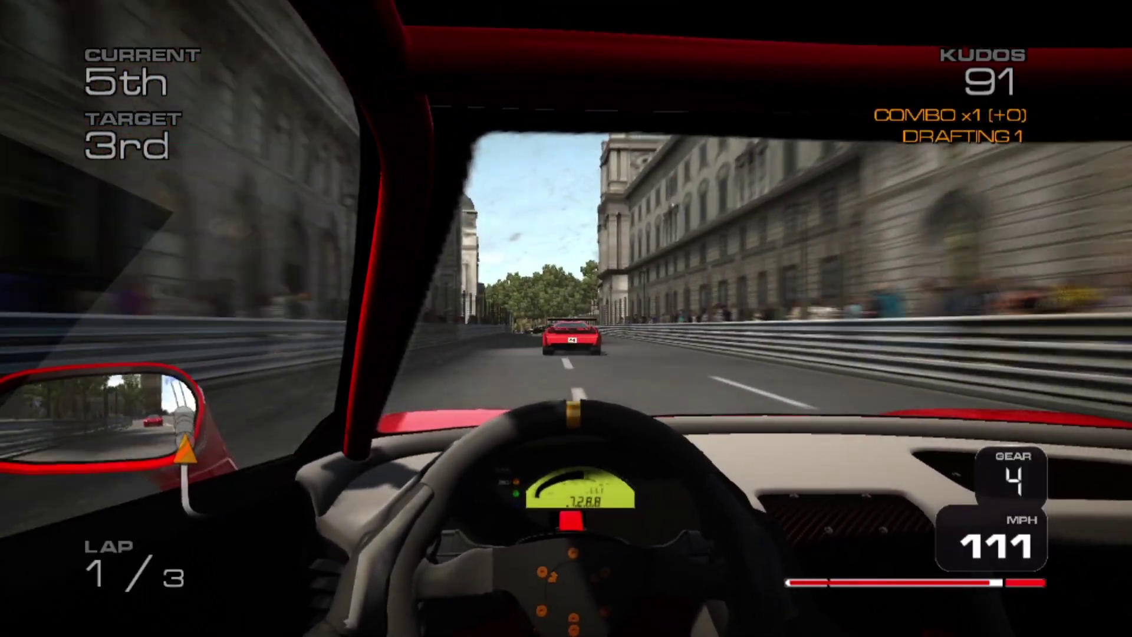
key("c")
key("c")
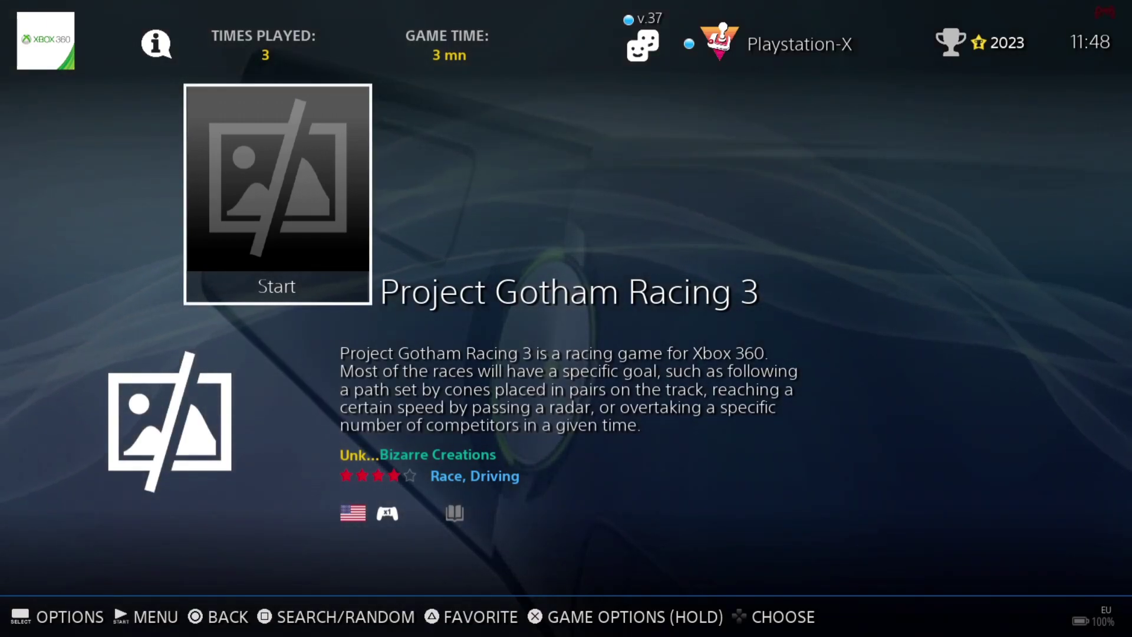
Step: Set Project Gotham Racing 3's internal resolution to 1920X1080 in Advanced System Options
key("BackSpace")
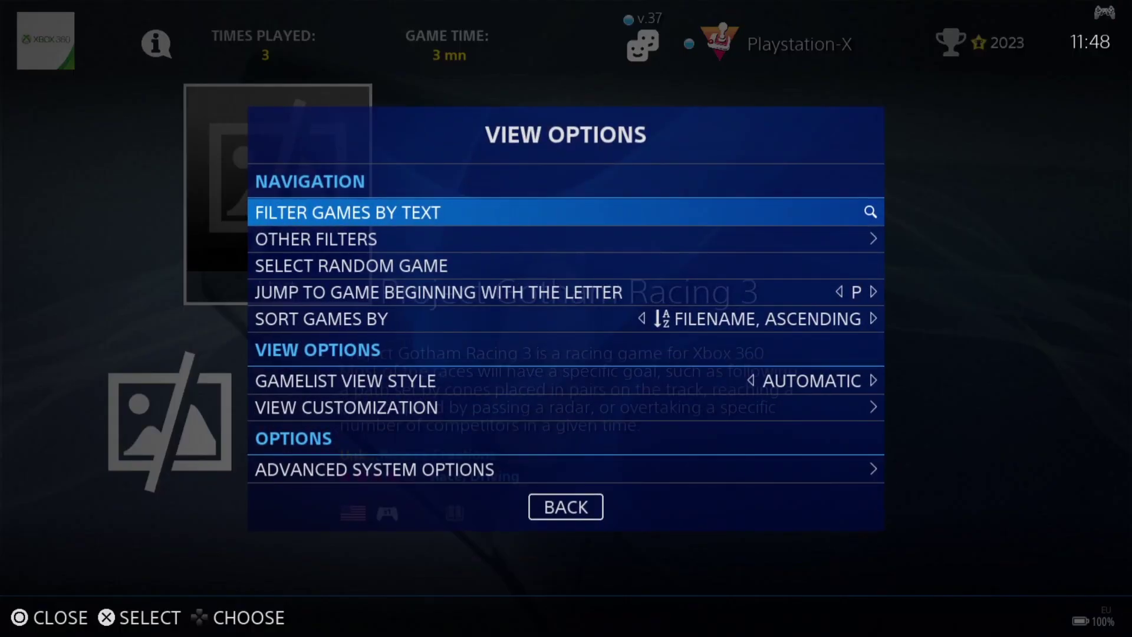
key("Up")
key("Up")
key("Return")
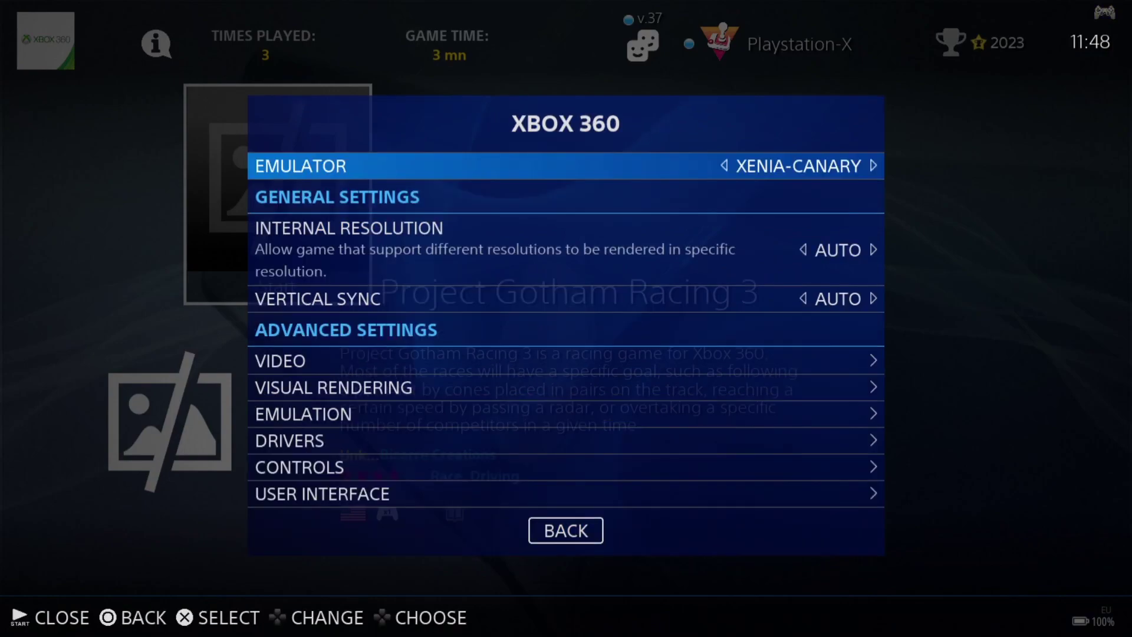
key("Down")
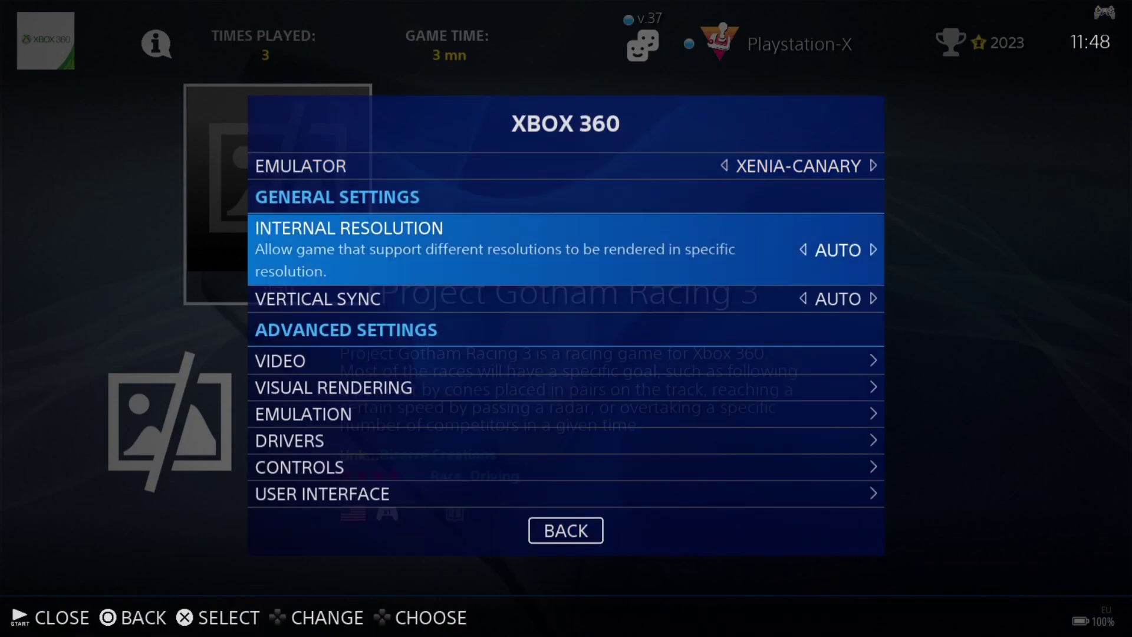
key("Return")
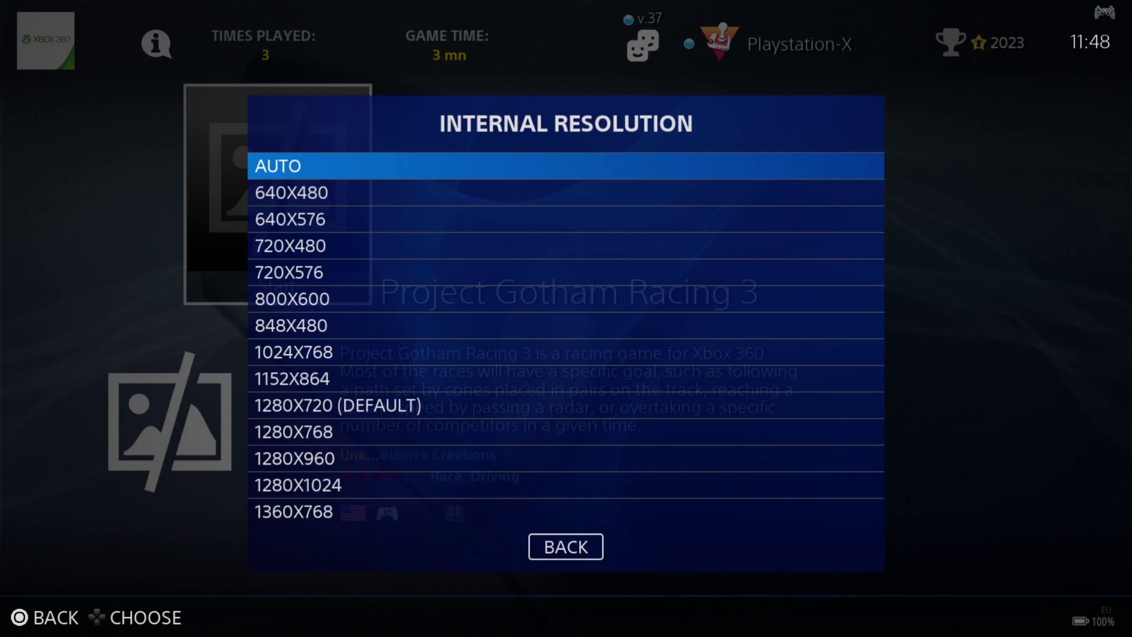
key("Up")
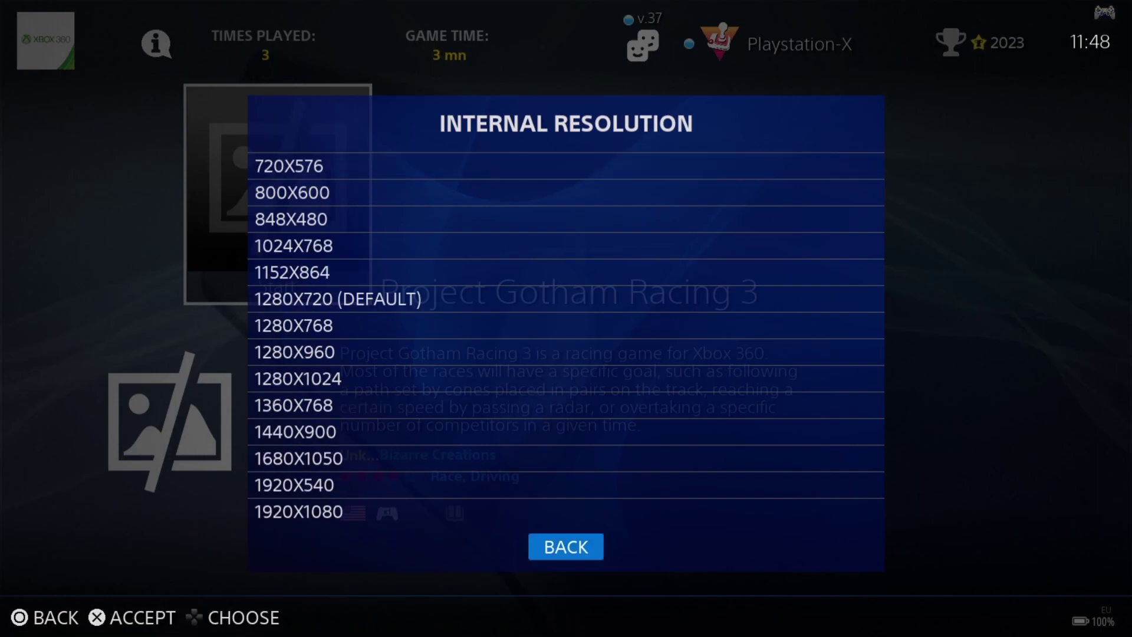
key("Down")
key("Up")
key("Up")
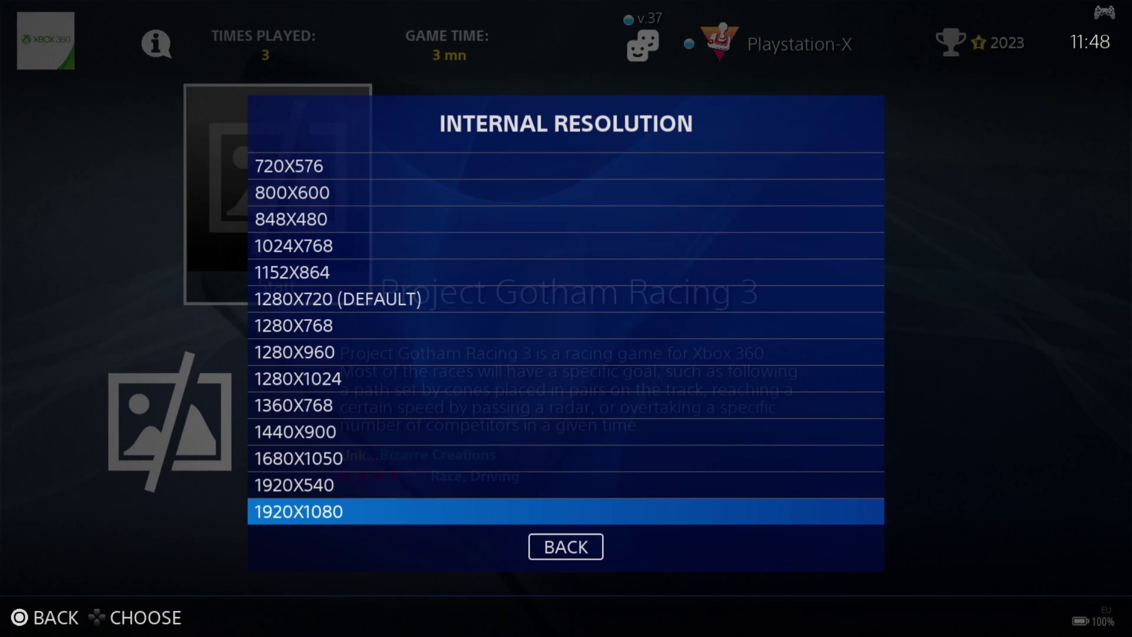
key("Return")
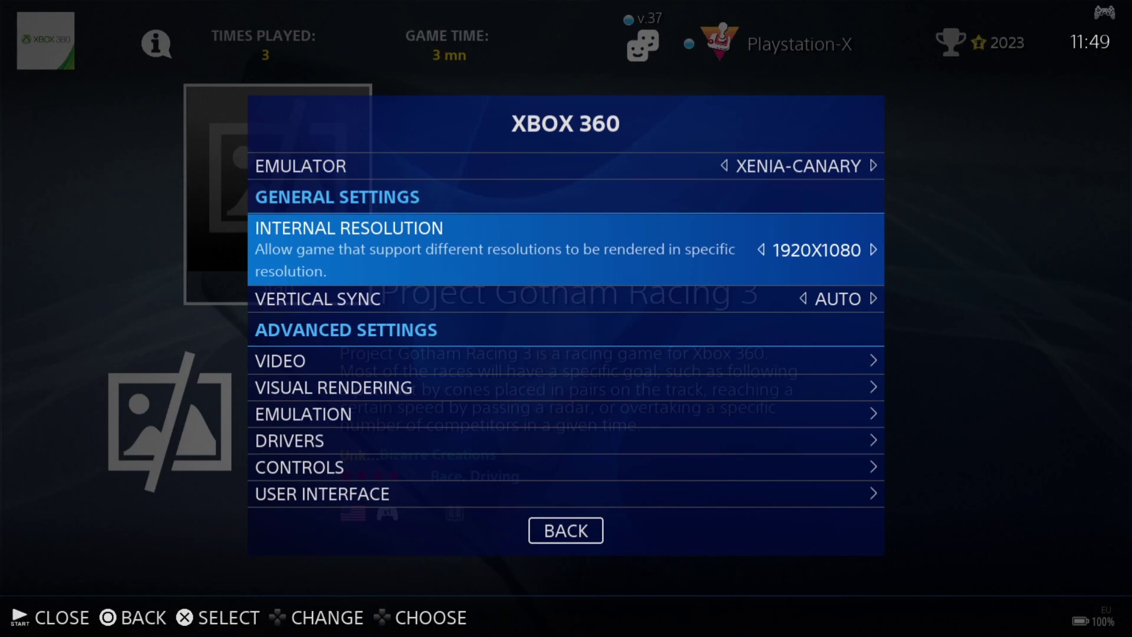
Step: Turn Vertical Sync ON for Project Gotham Racing 3
key("Down")
key("Return")
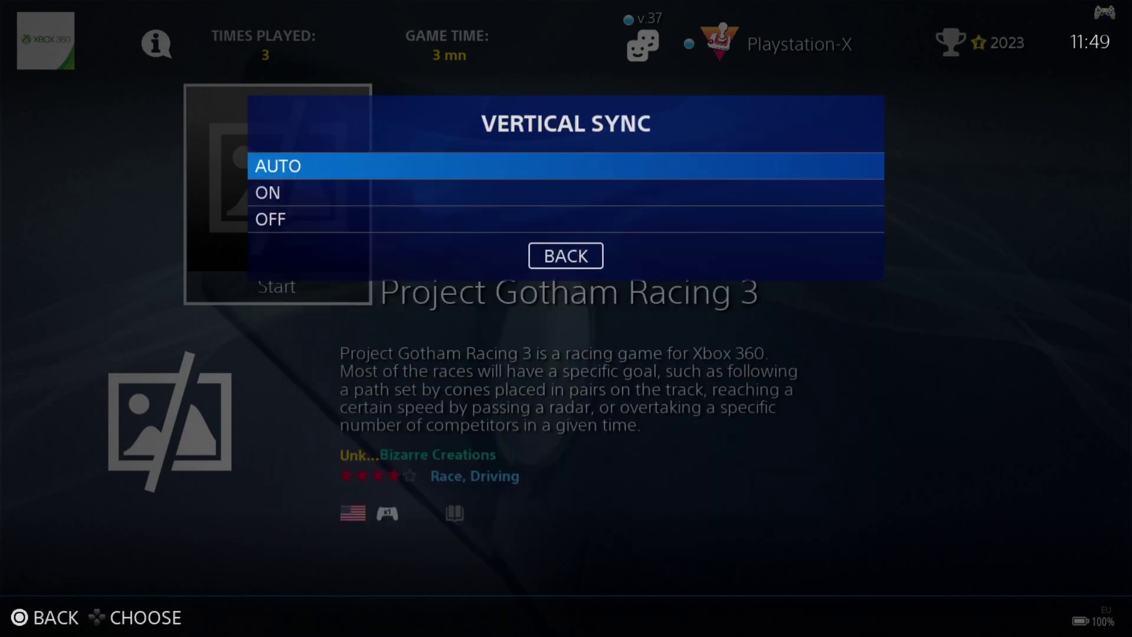
key("Down")
key("Return")
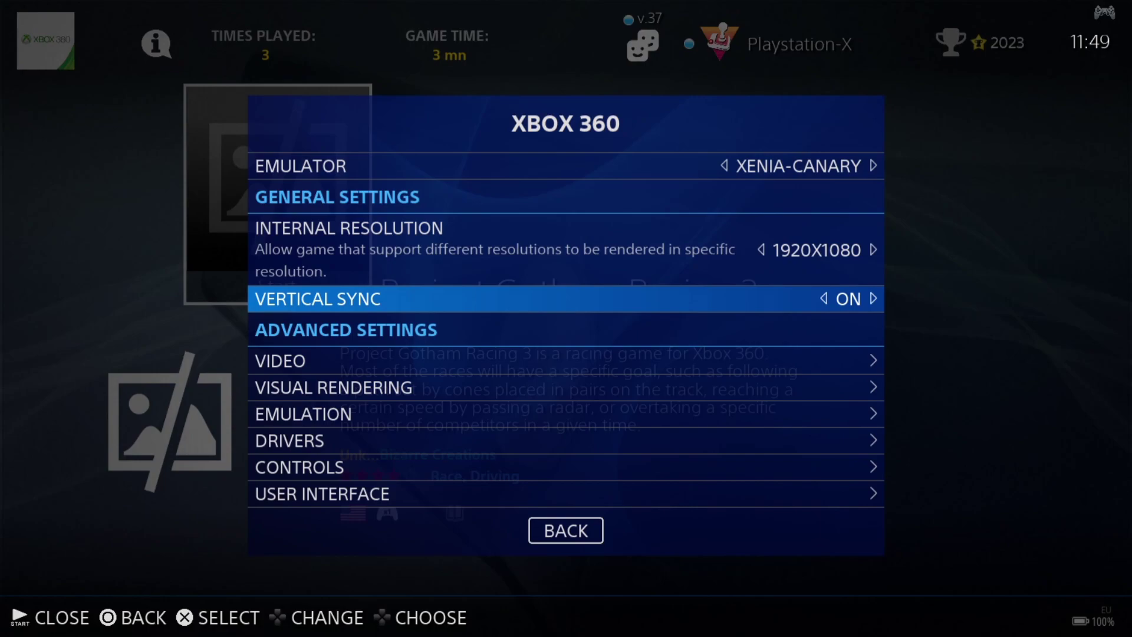
key("Down")
key("Down")
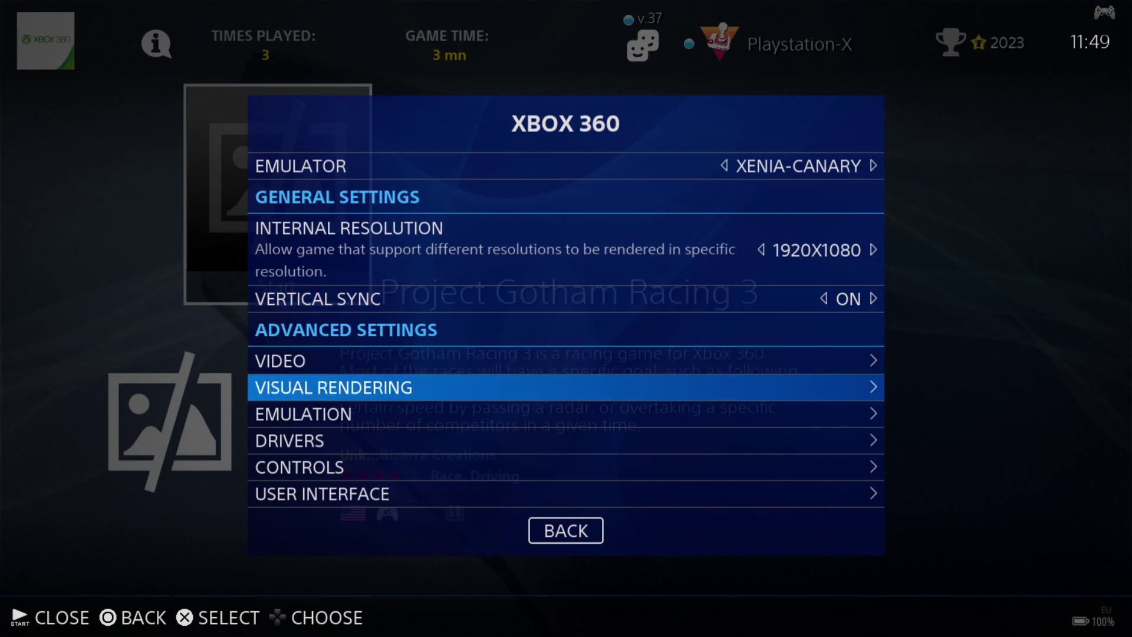
key("Return")
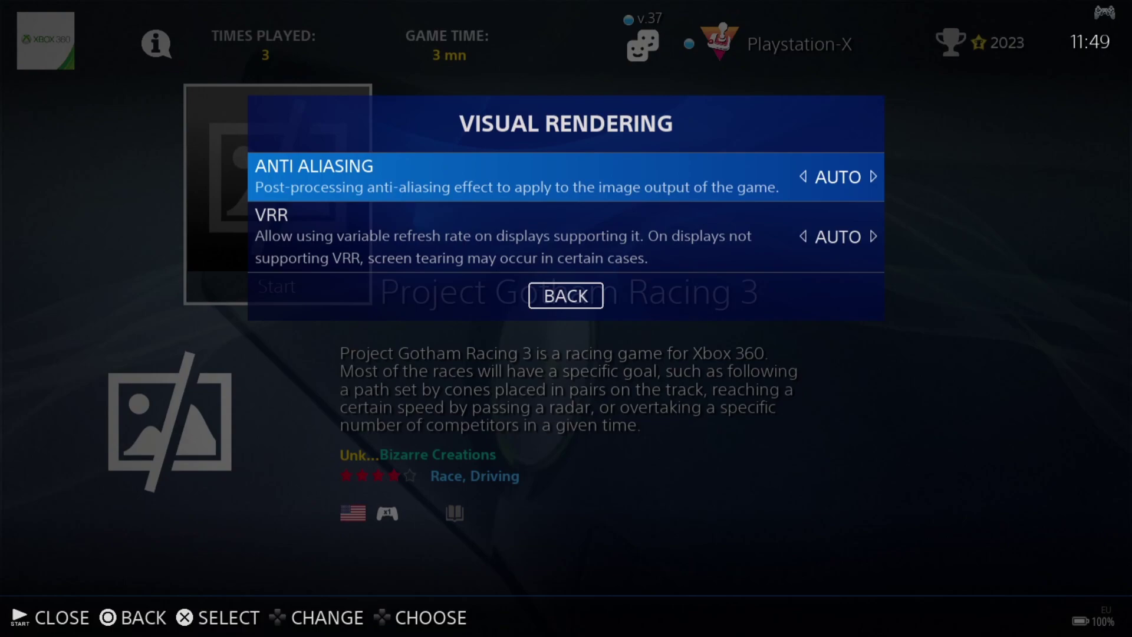
key("Return")
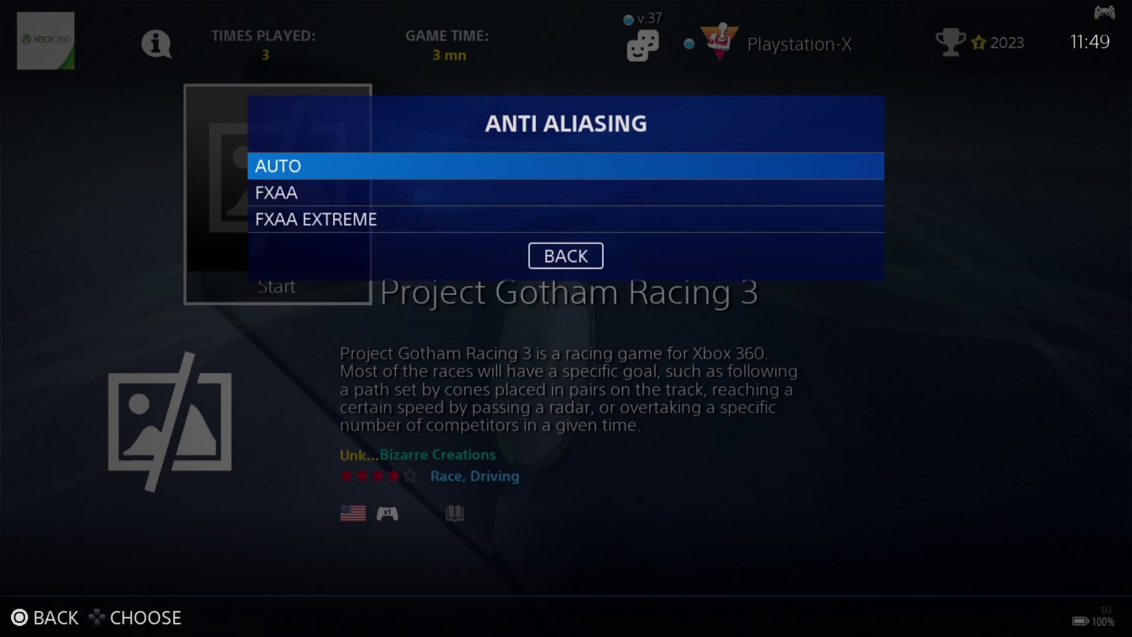
key("Down")
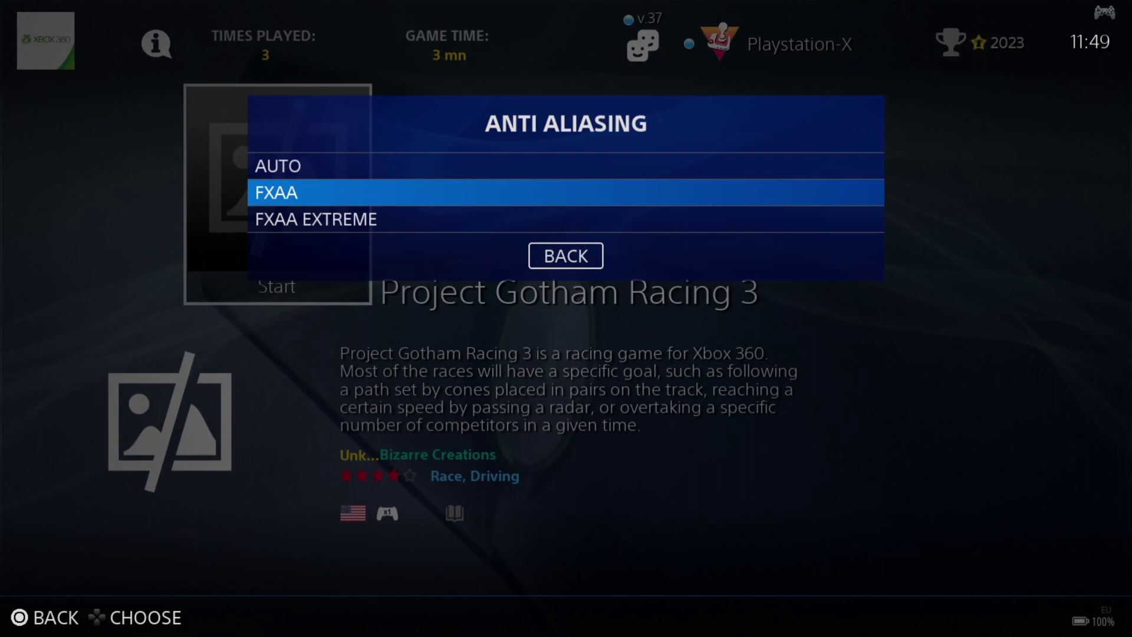
key("Down")
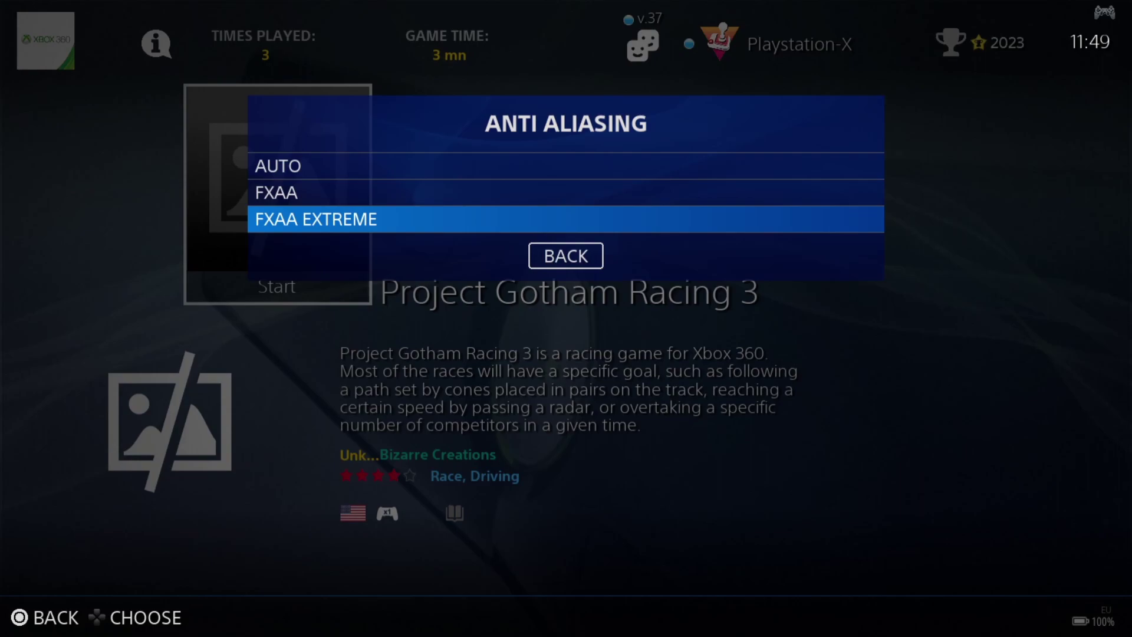
key("Up")
key("Up")
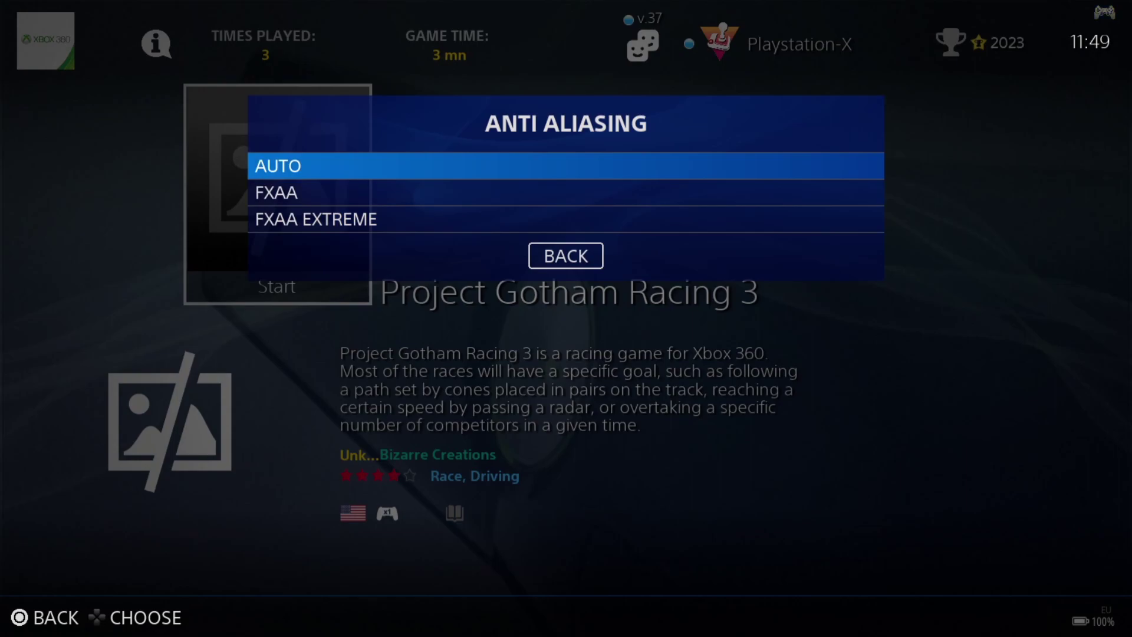
key("Return")
key("Escape")
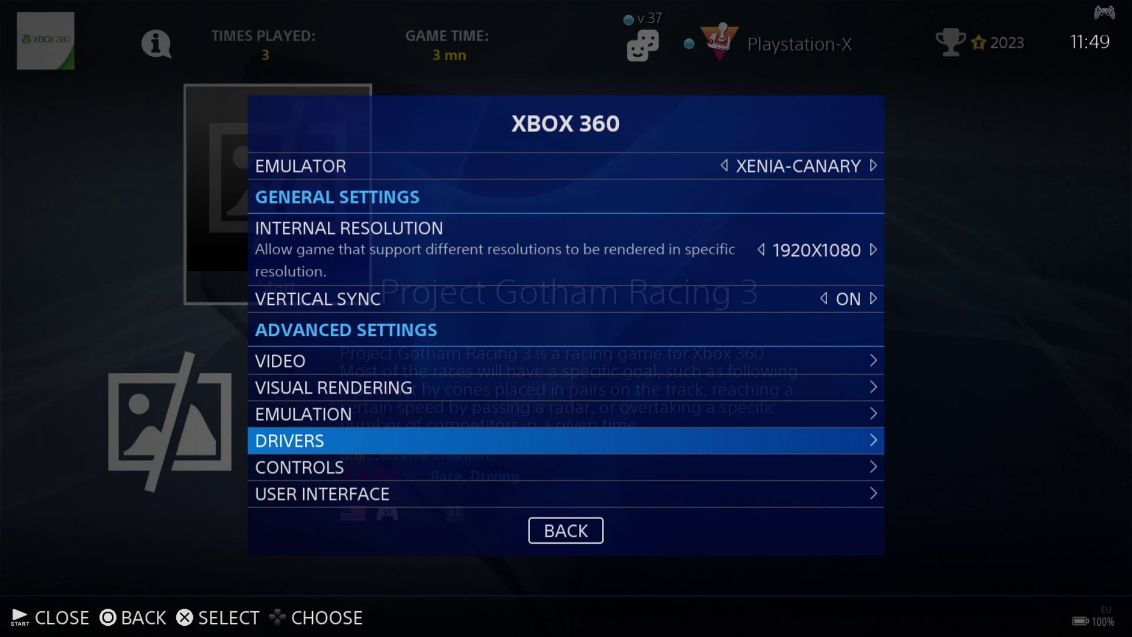
Step: Browse the Direct3D12 and Vulkan video drivers, keep AUTO, and close the options menus
key("Return")
key("Return")
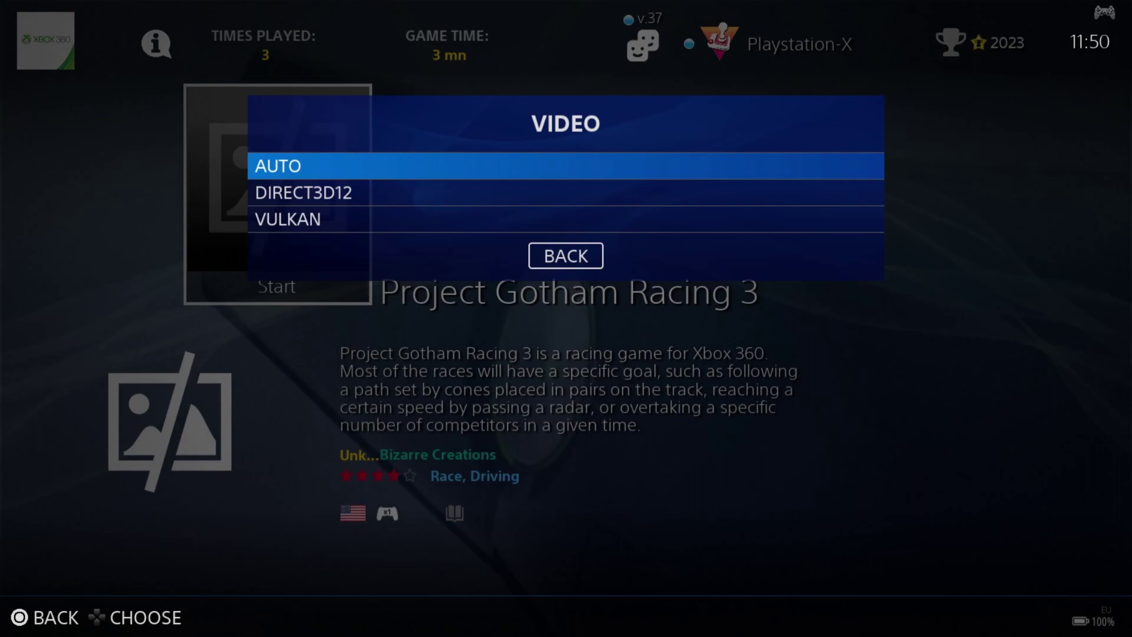
key("Down")
key("Down")
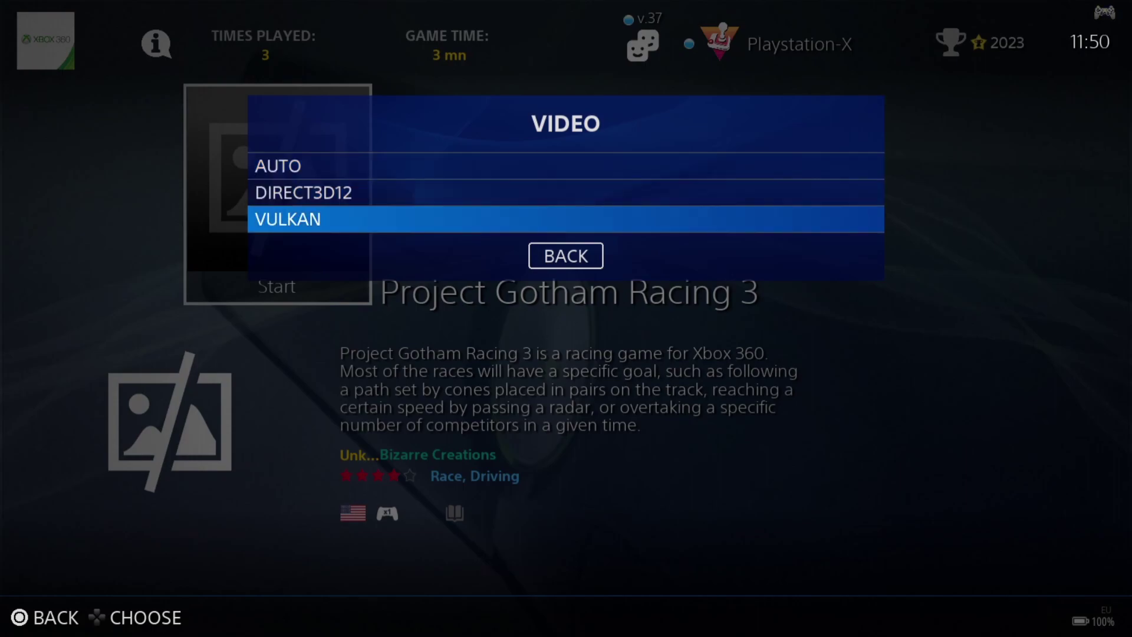
key("Up")
key("Up")
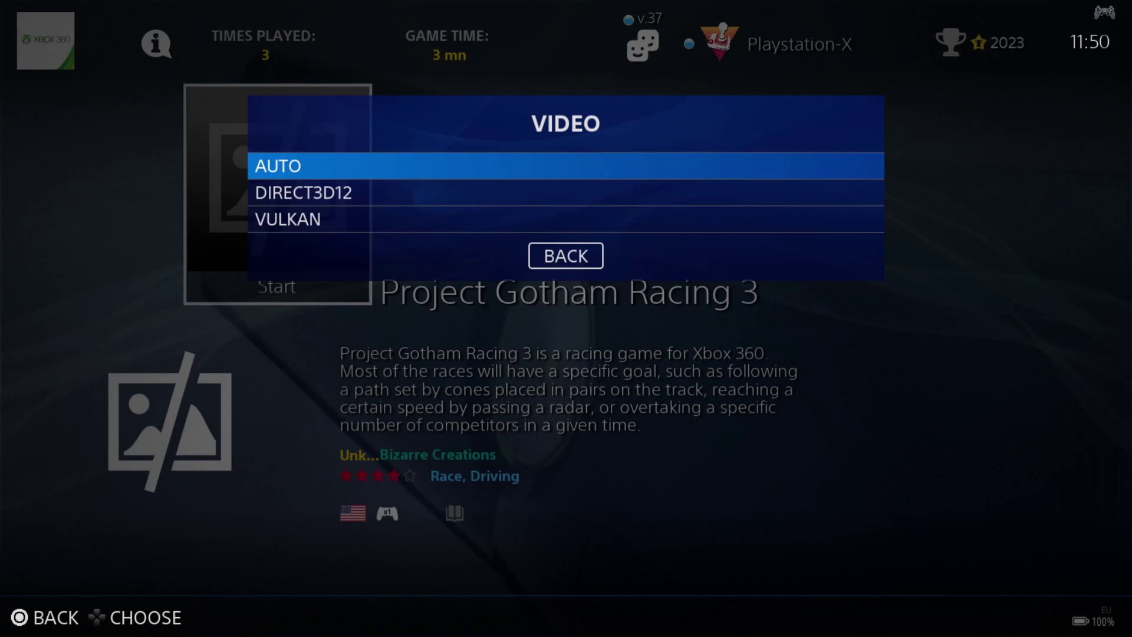
key("Return")
key("Escape")
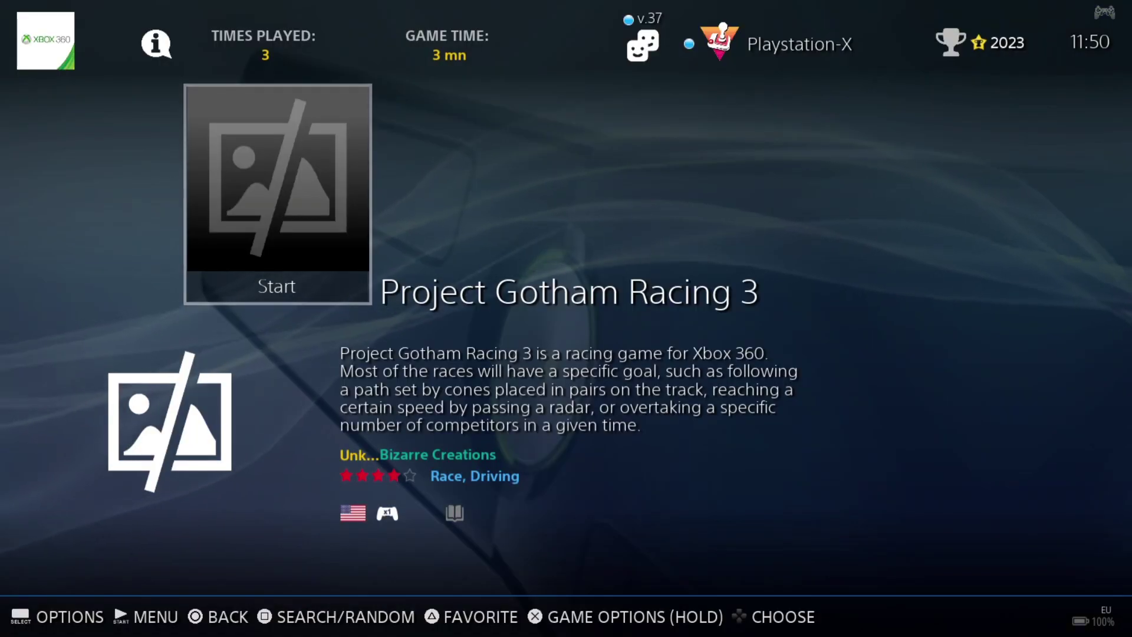
Step: Launch Project Gotham Racing 3 and drive away from the start line down the road
key("Return")
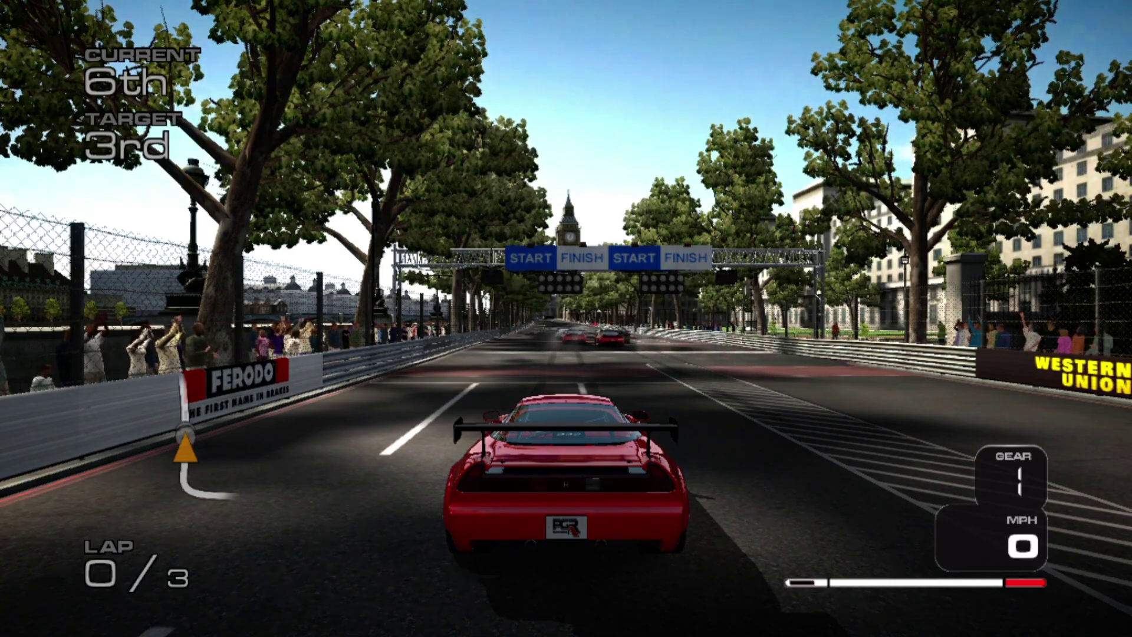
key("Up")
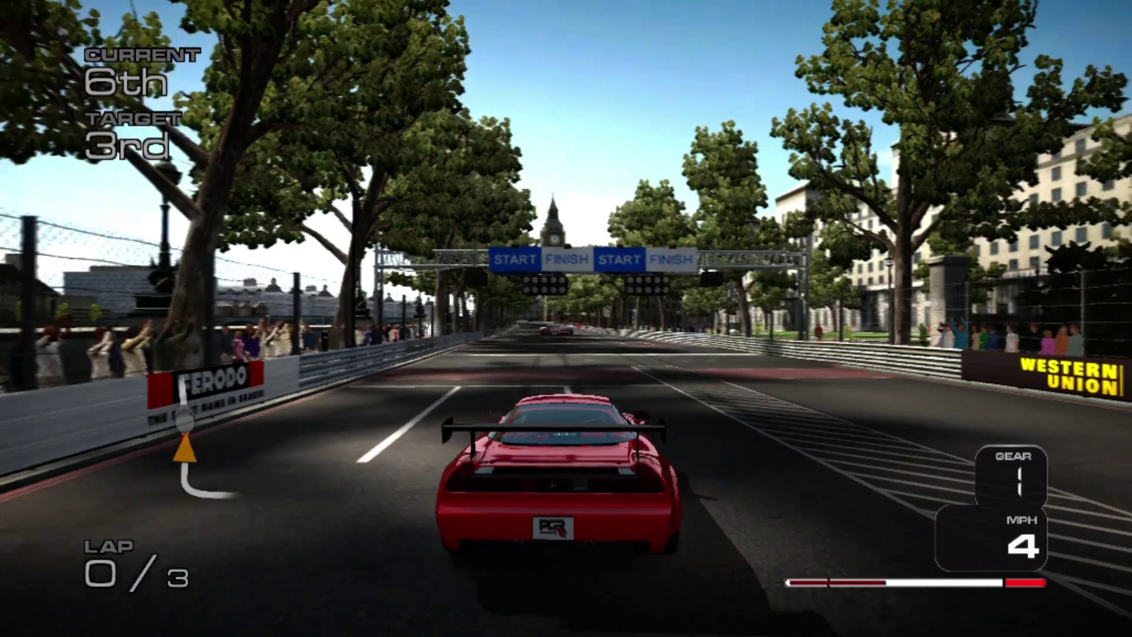
key("Left")
key("Up")
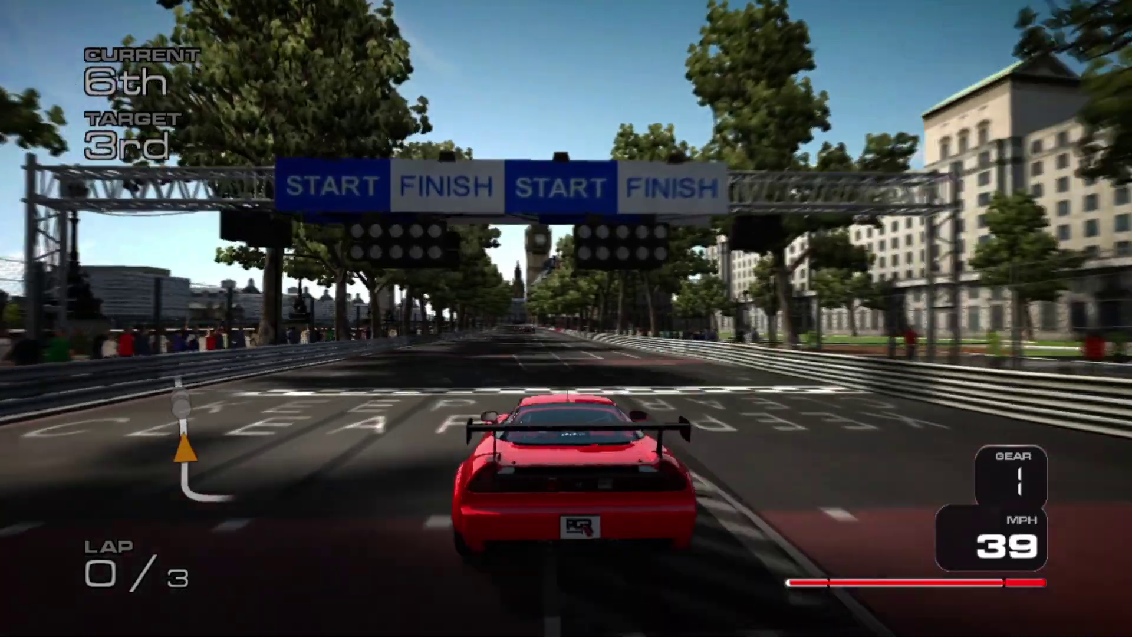
key("Up")
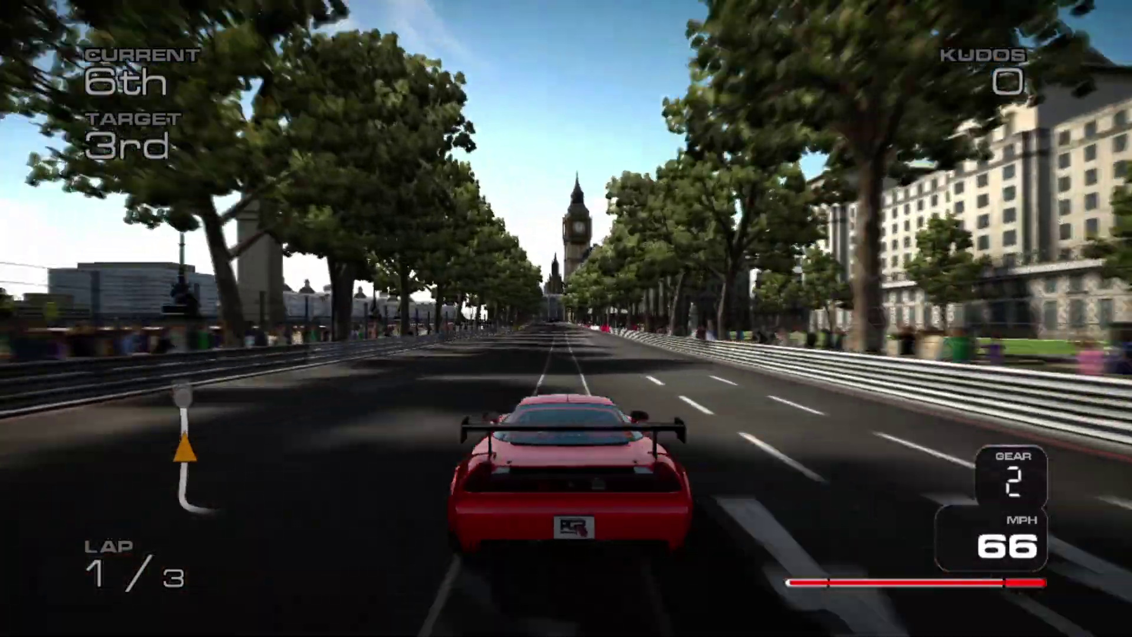
key("Up")
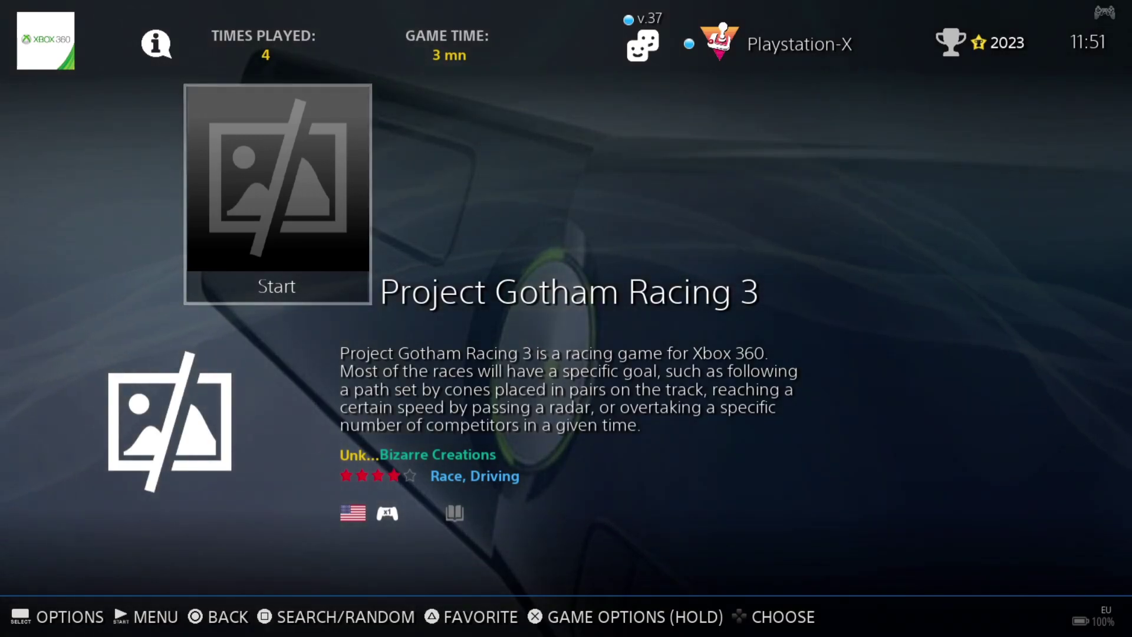
Step: Set Visual Rendering anti-aliasing to FXAA EXTREME and back out of the options
key("BackSpace")
key("Up")
key("Return")
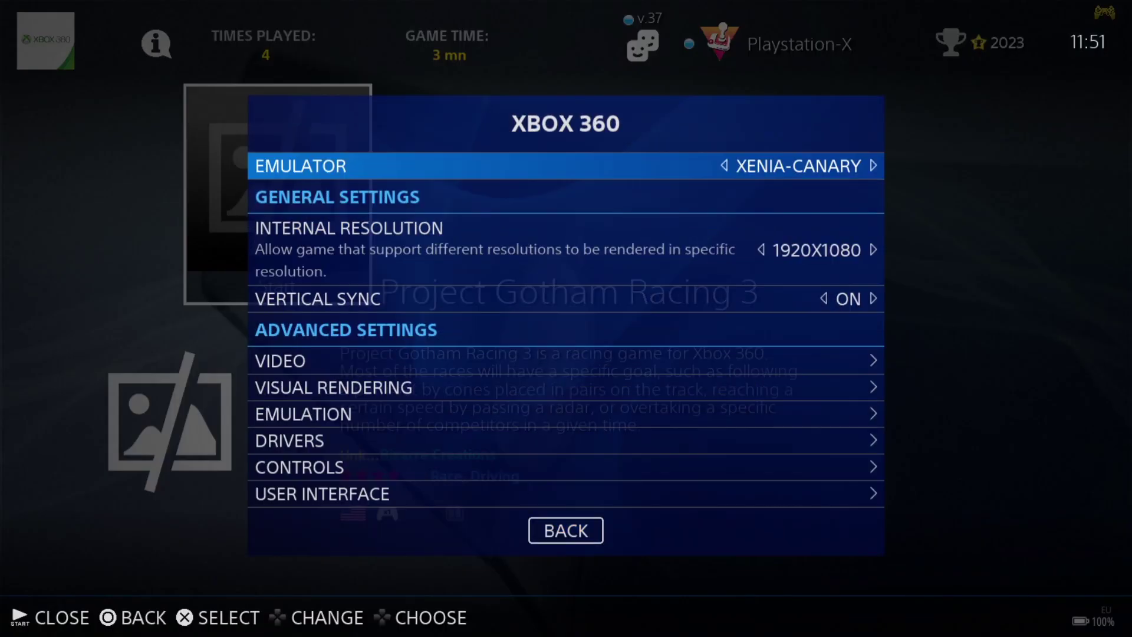
key("Down")
key("Down")
key("Down")
key("Down")
key("Down")
key("Down")
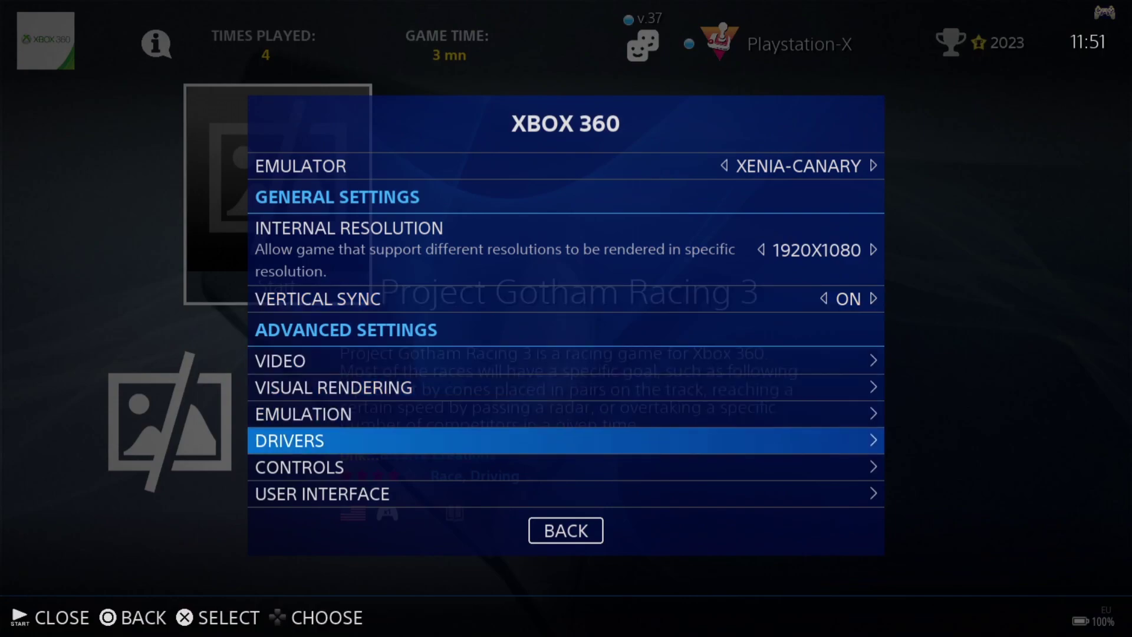
key("Up")
key("Up")
key("Return")
key("Return")
key("Down")
key("Down")
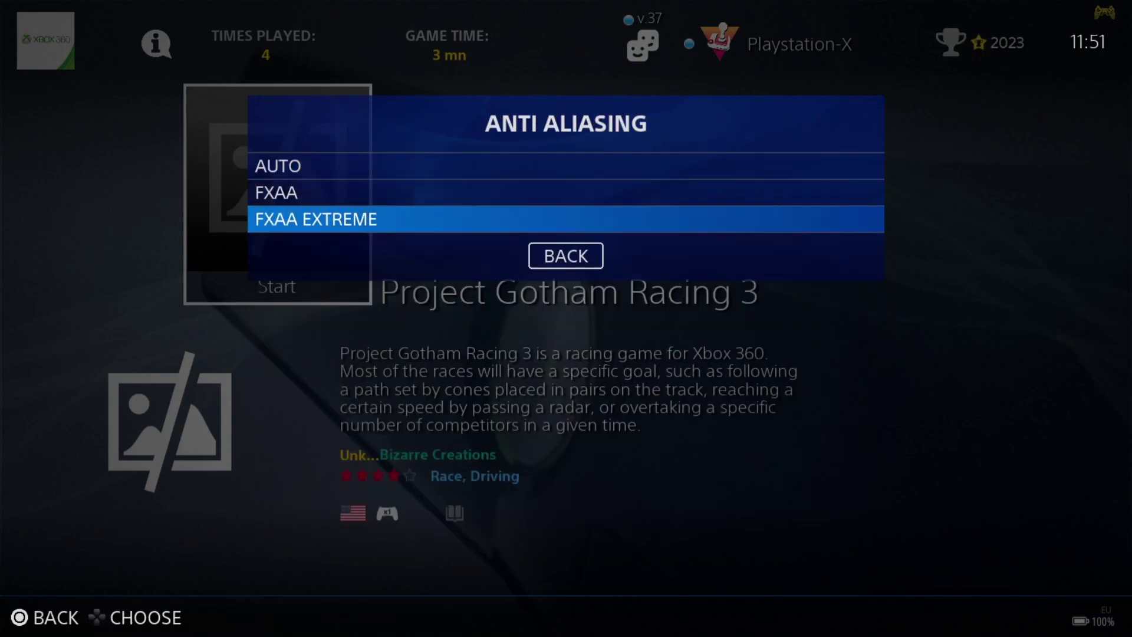
key("Return")
key("Escape")
key("Escape")
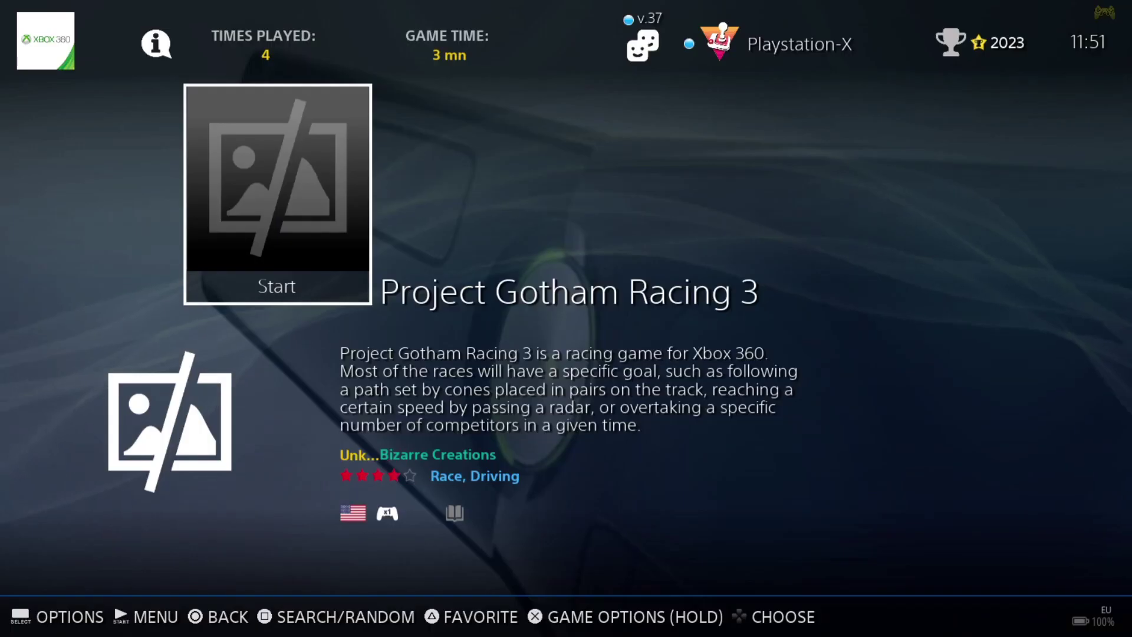